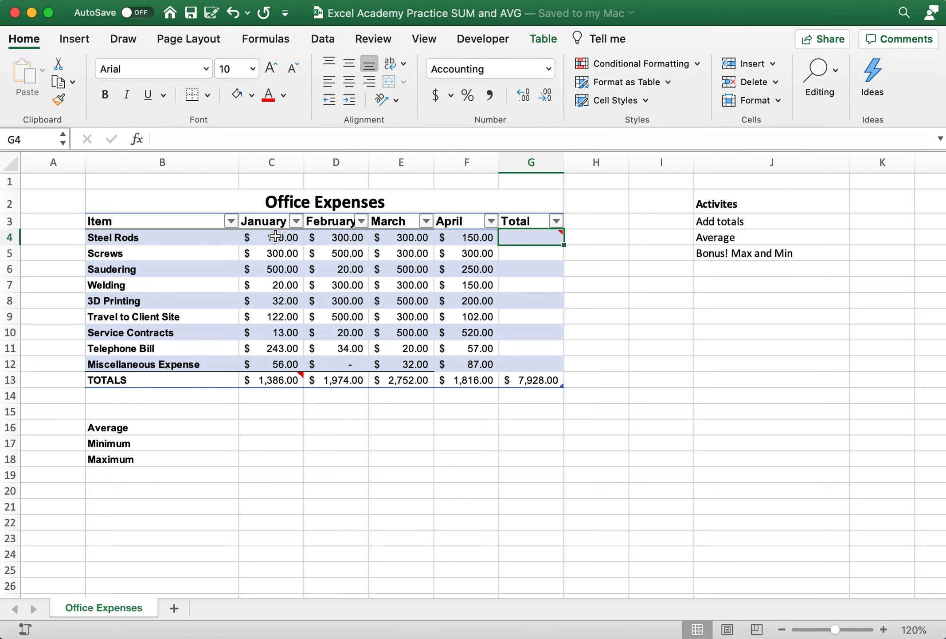
Sum January through April for Steel Rods in G4 with the SUM function and fill the formula down to G12
{"action": "type", "text": "="}
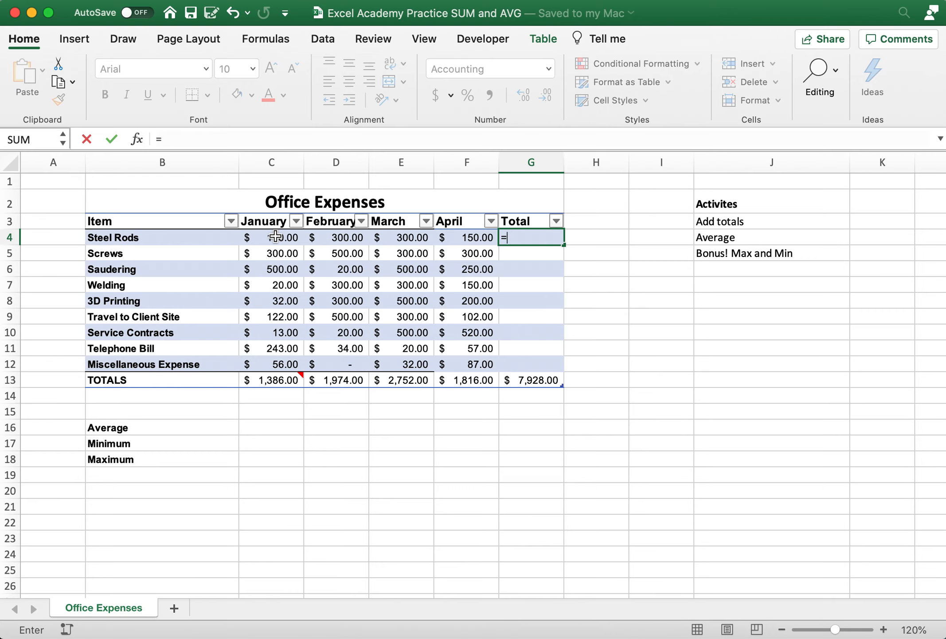
{"action": "type", "text": "SUM("}
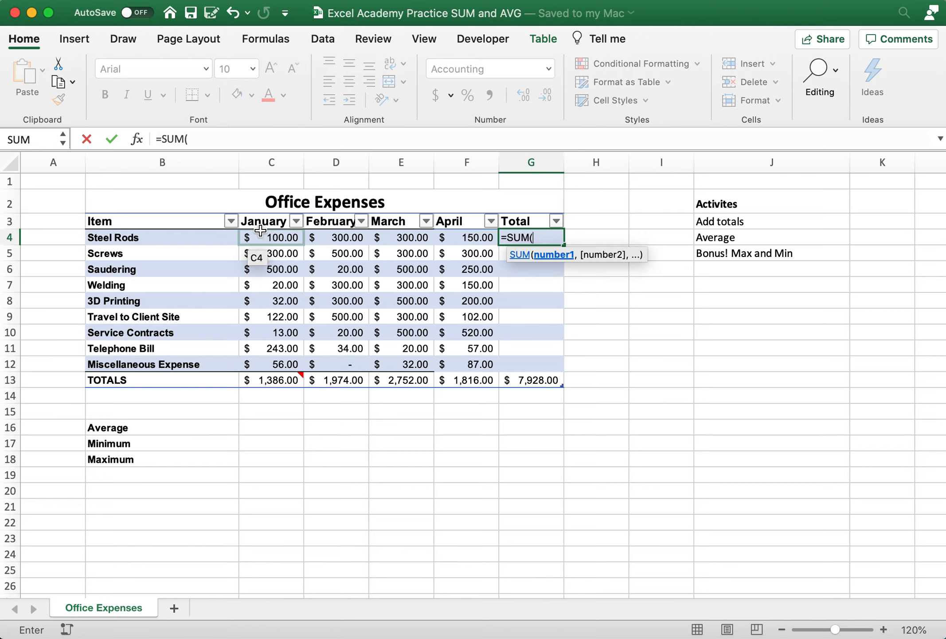
{"action": "left_click", "coordinate": [268, 237]}
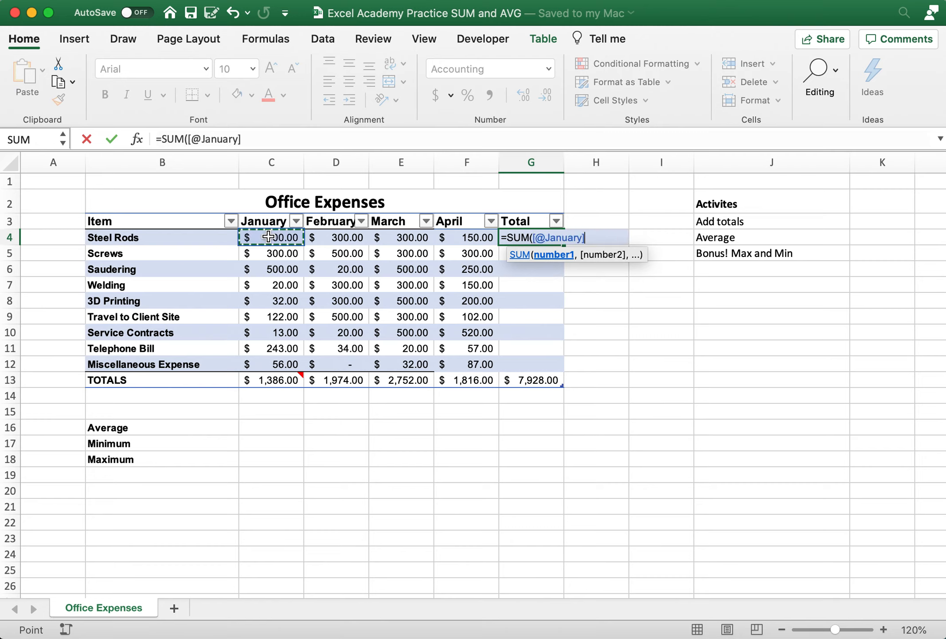
{"action": "left_click_drag", "start_coordinate": [269, 237], "coordinate": [449, 232]}
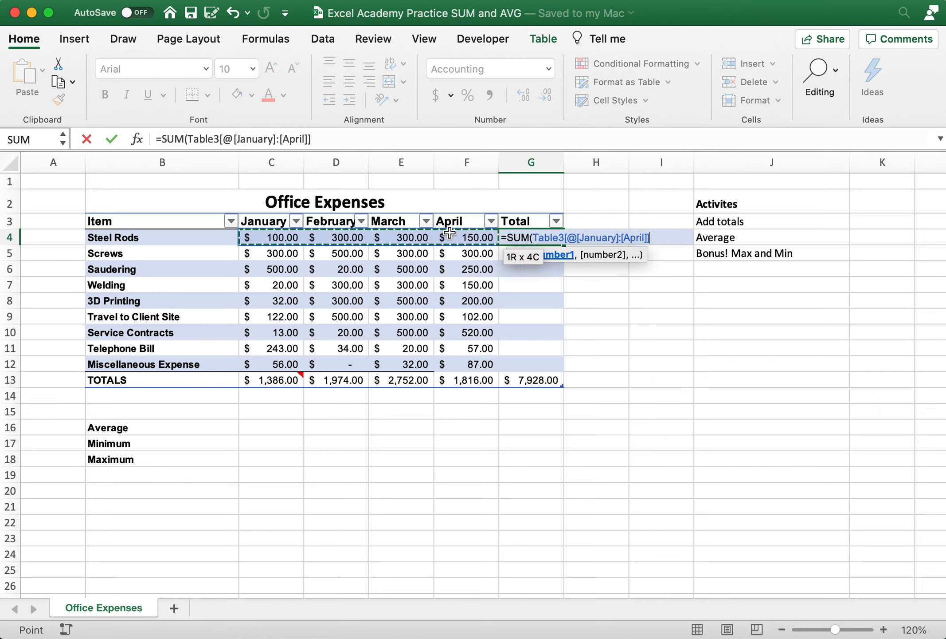
{"action": "type", "text": ")"}
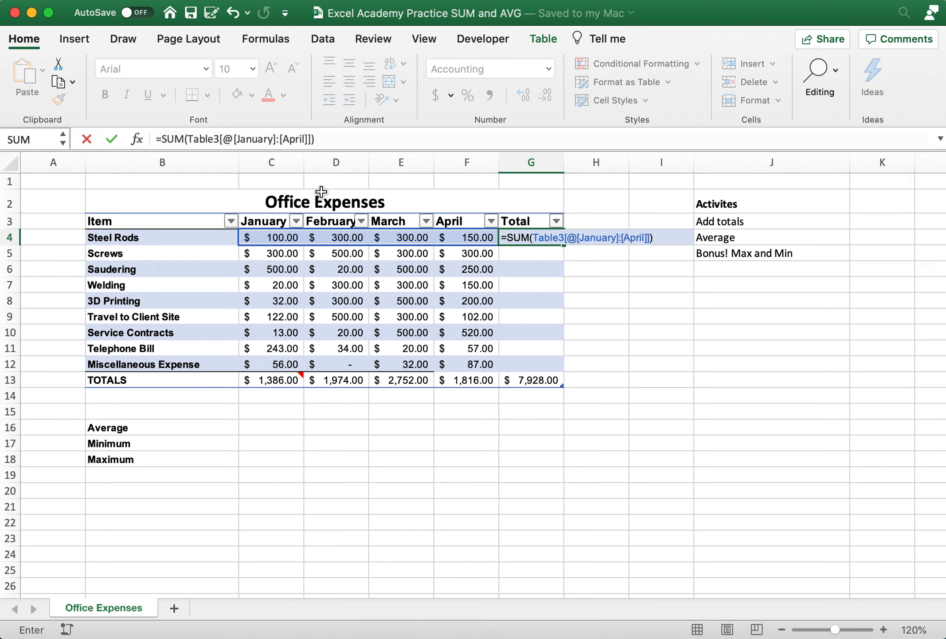
{"action": "key", "text": "Return"}
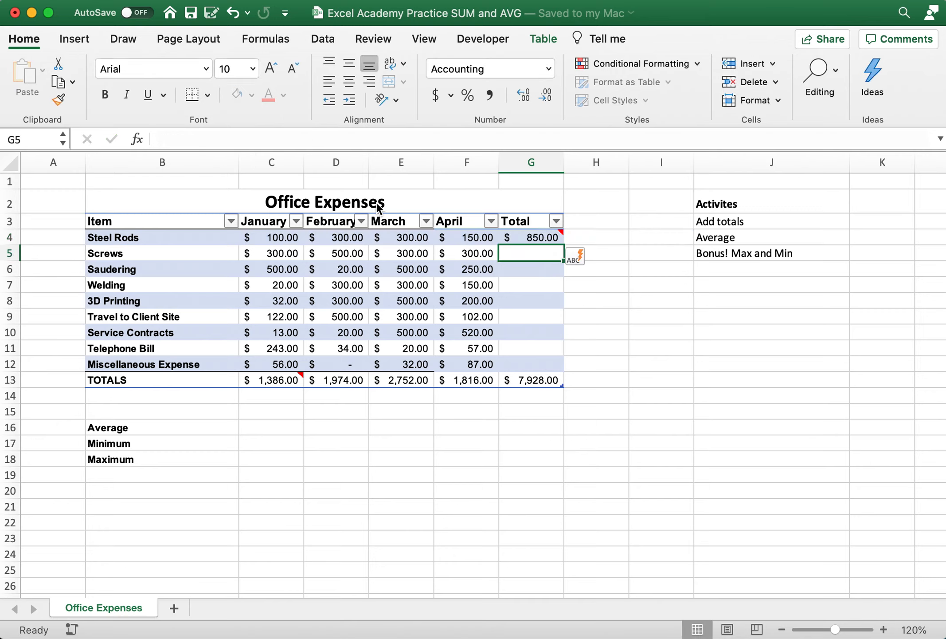
{"action": "left_click", "coordinate": [540, 234]}
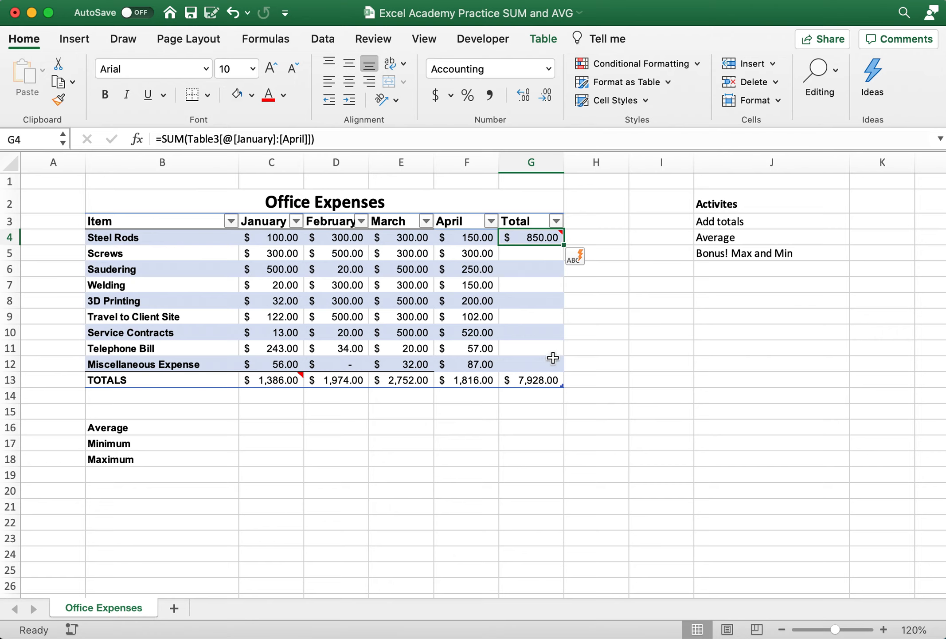
{"action": "left_click_drag", "start_coordinate": [565, 244], "coordinate": [562, 376]}
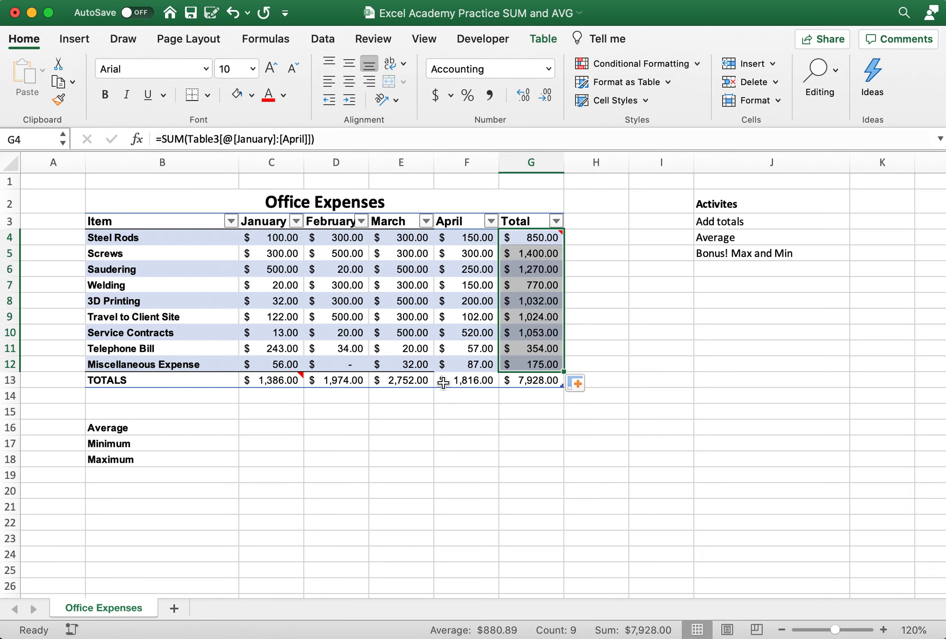
Inspect the January total formula in C13 and the expense range C4:C12 that it adds up
{"action": "left_click", "coordinate": [263, 378]}
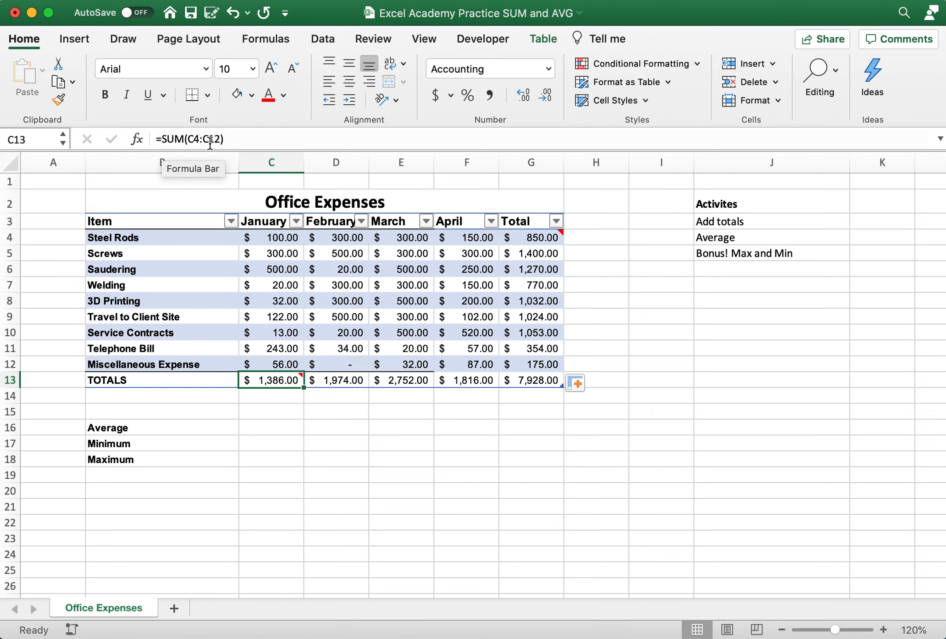
{"action": "left_click_drag", "start_coordinate": [272, 237], "coordinate": [276, 368]}
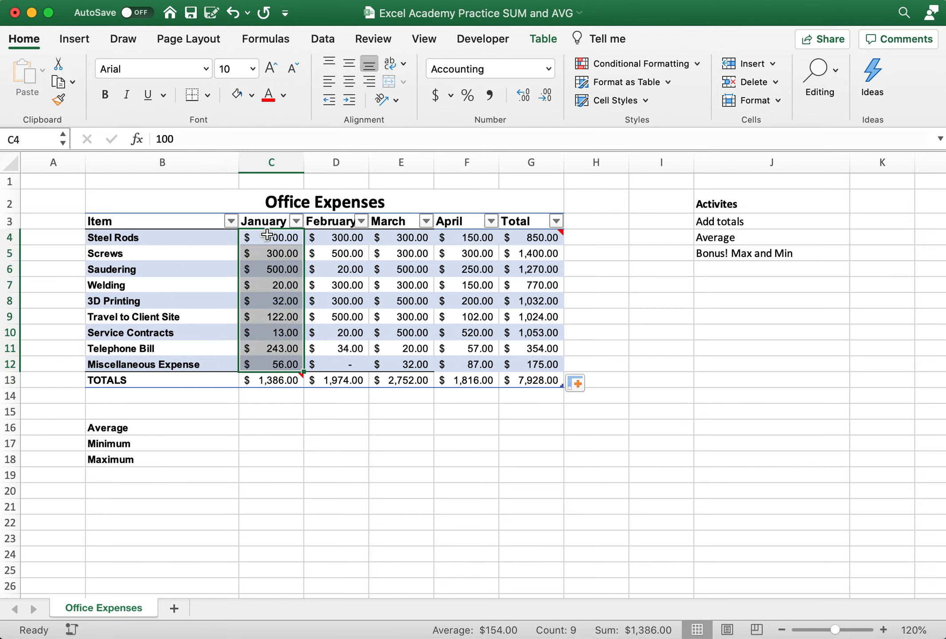
{"action": "left_click", "coordinate": [278, 384]}
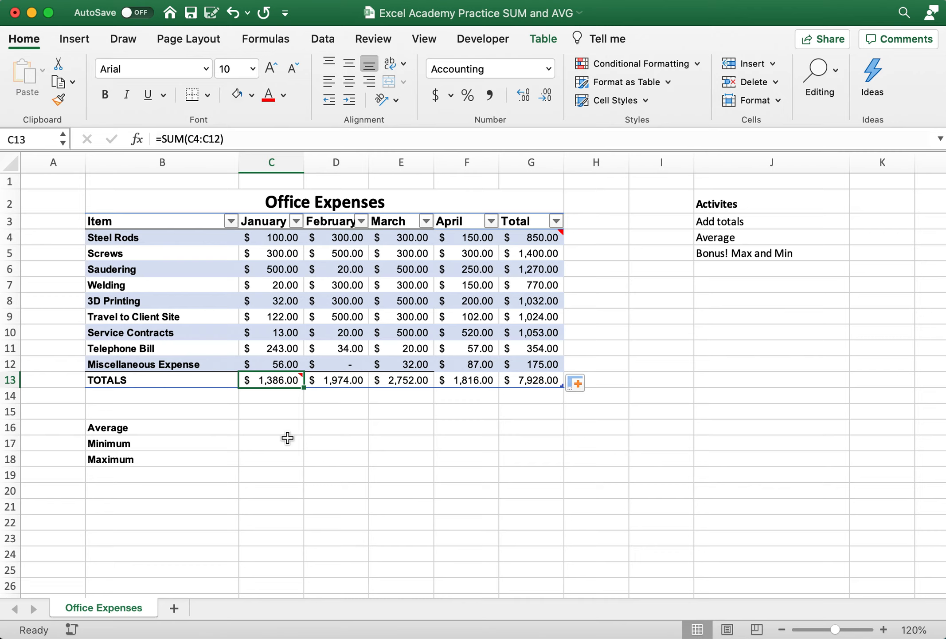
Calculate January's average in C16 with =AVERAGE(C4:C12) and fill the formula across to G16
{"action": "left_click", "coordinate": [265, 428]}
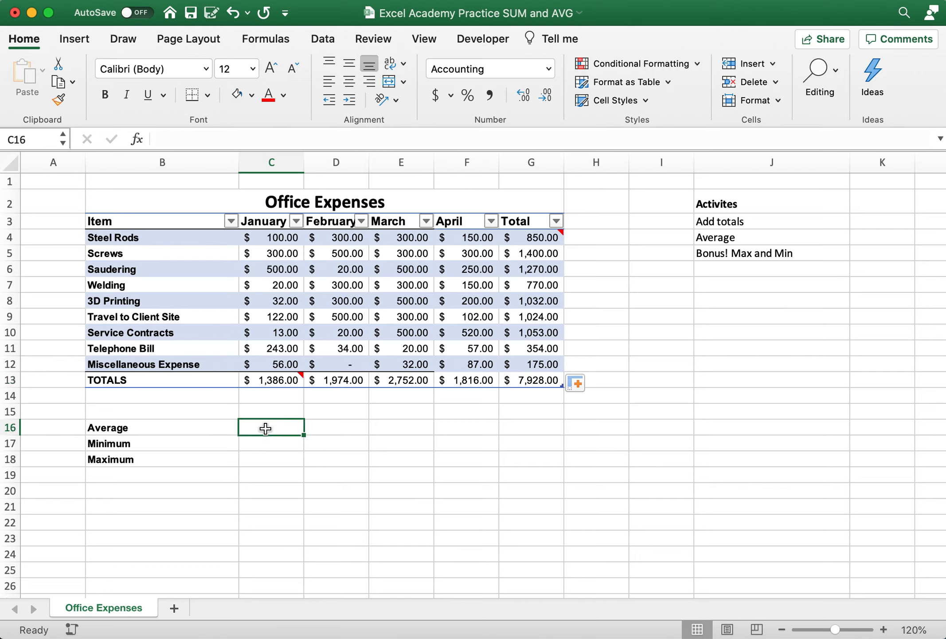
{"action": "type", "text": "="}
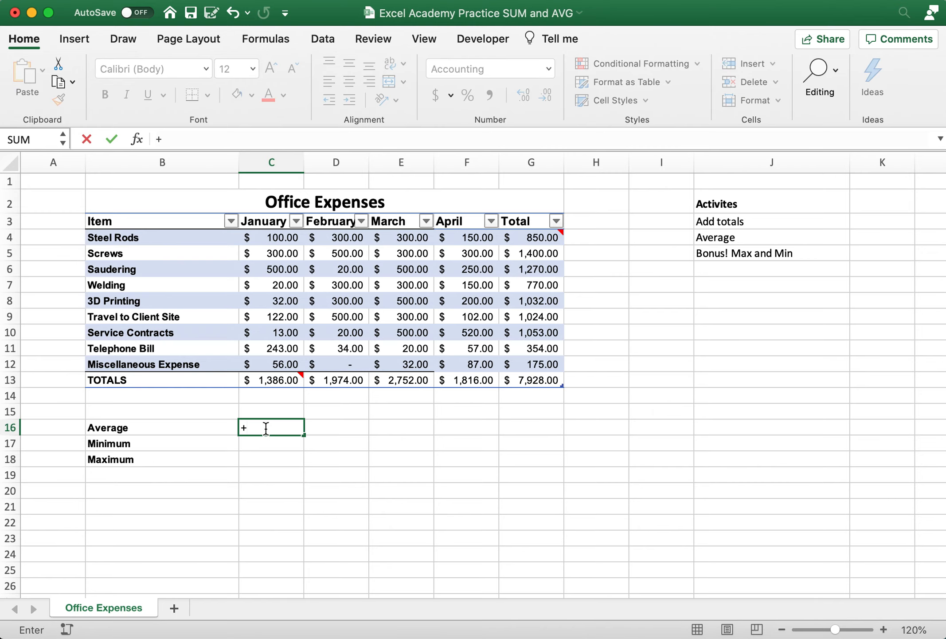
{"action": "key", "text": "BackSpace"}
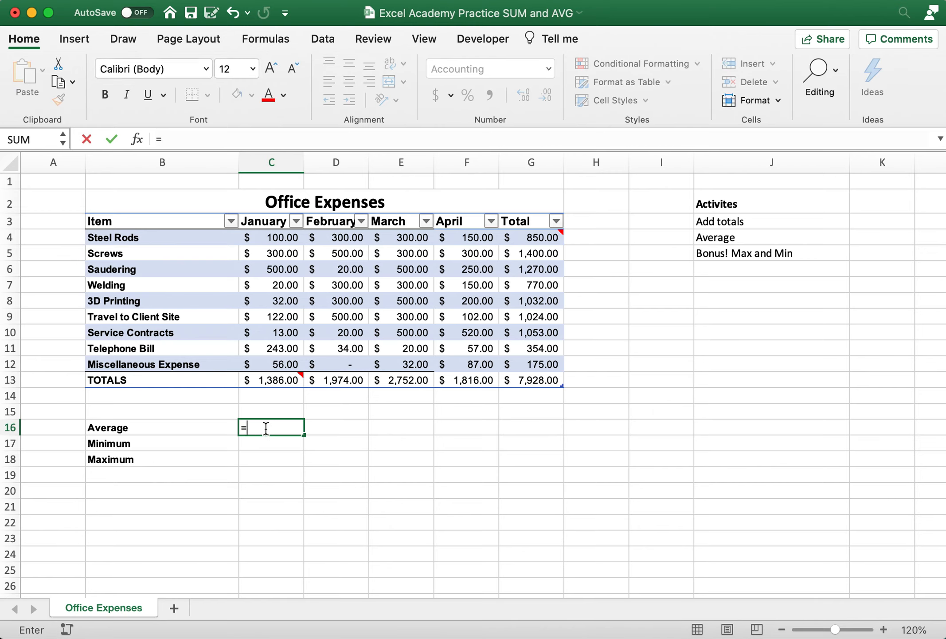
{"action": "type", "text": "="}
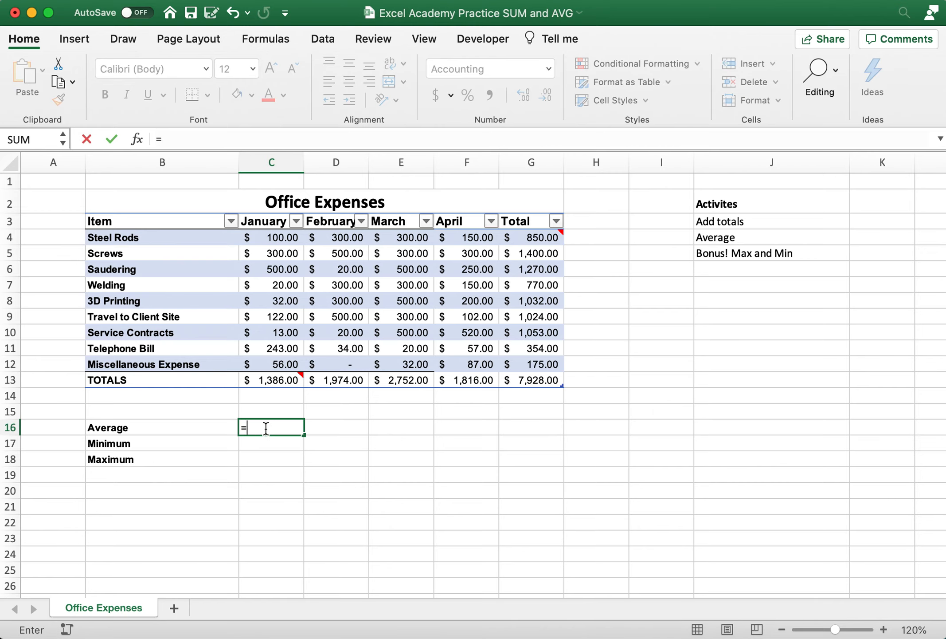
{"action": "type", "text": "AV"}
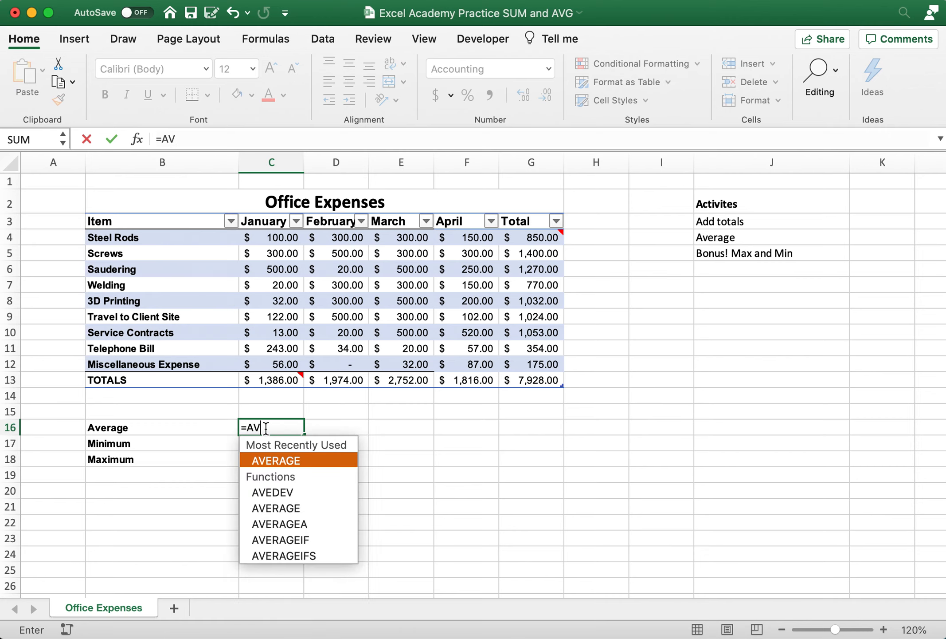
{"action": "type", "text": "ER"}
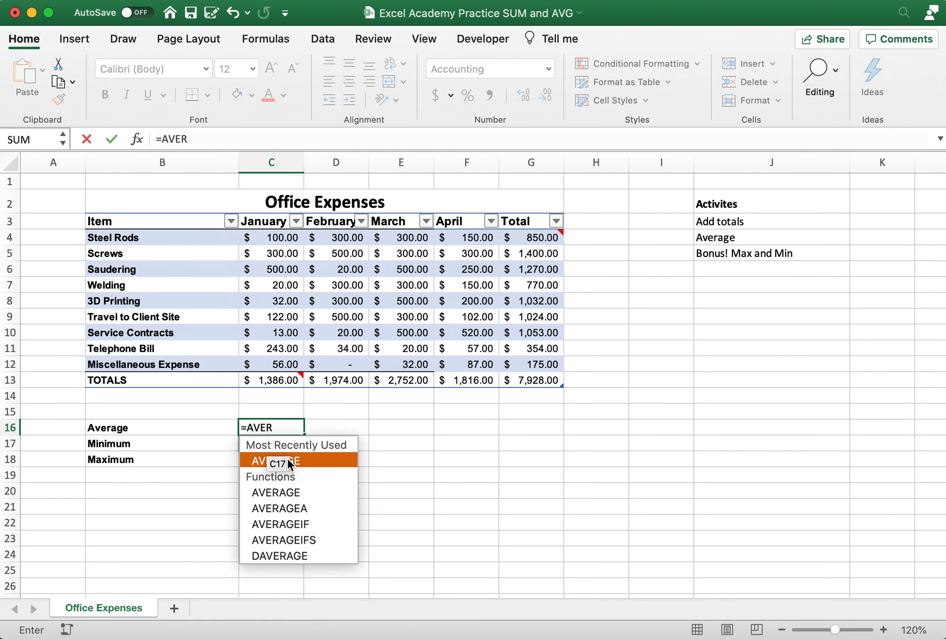
{"action": "double_click", "coordinate": [313, 460]}
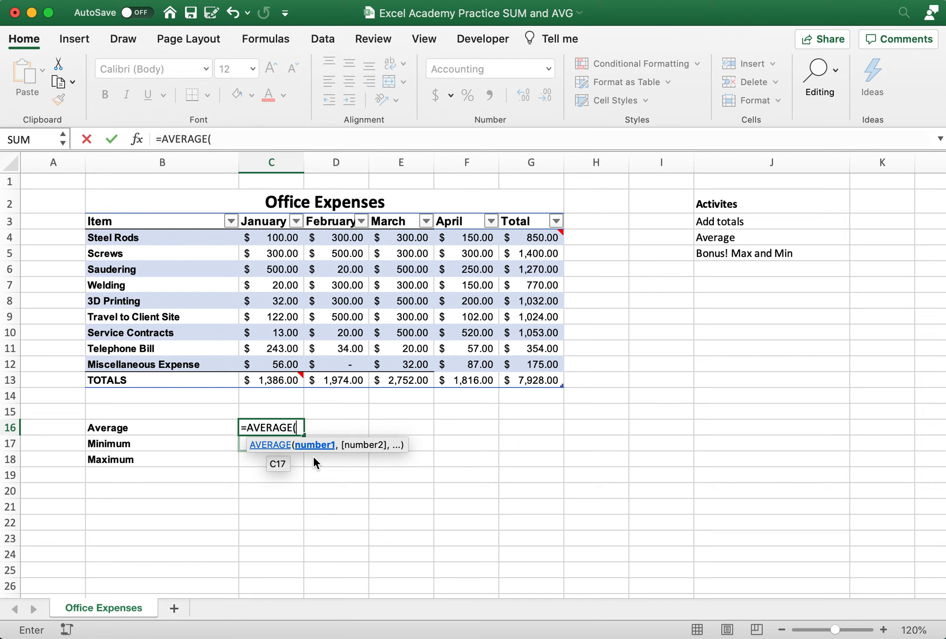
{"action": "left_click", "coordinate": [284, 241]}
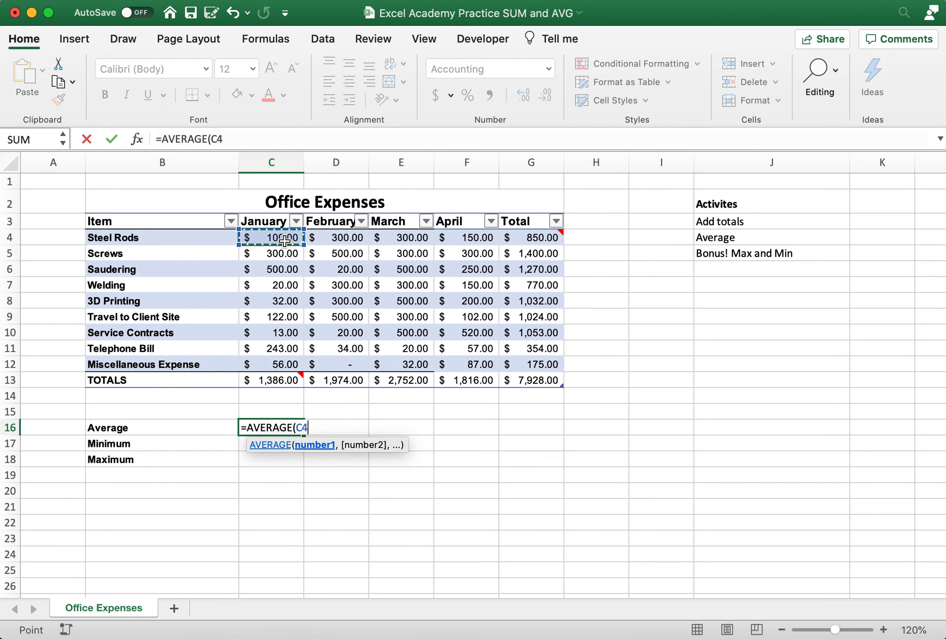
{"action": "left_click_drag", "start_coordinate": [285, 241], "coordinate": [277, 365]}
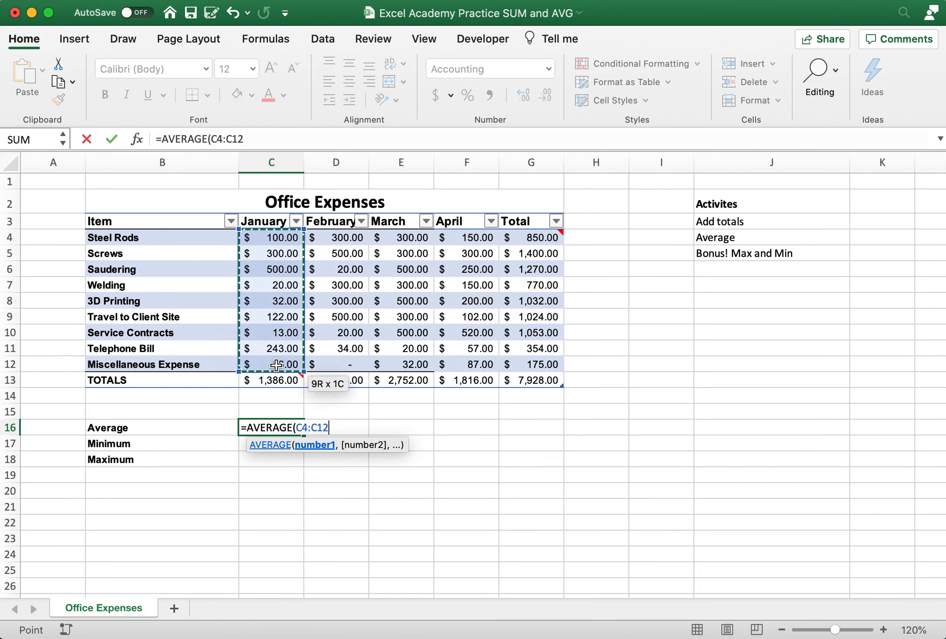
{"action": "type", "text": ")"}
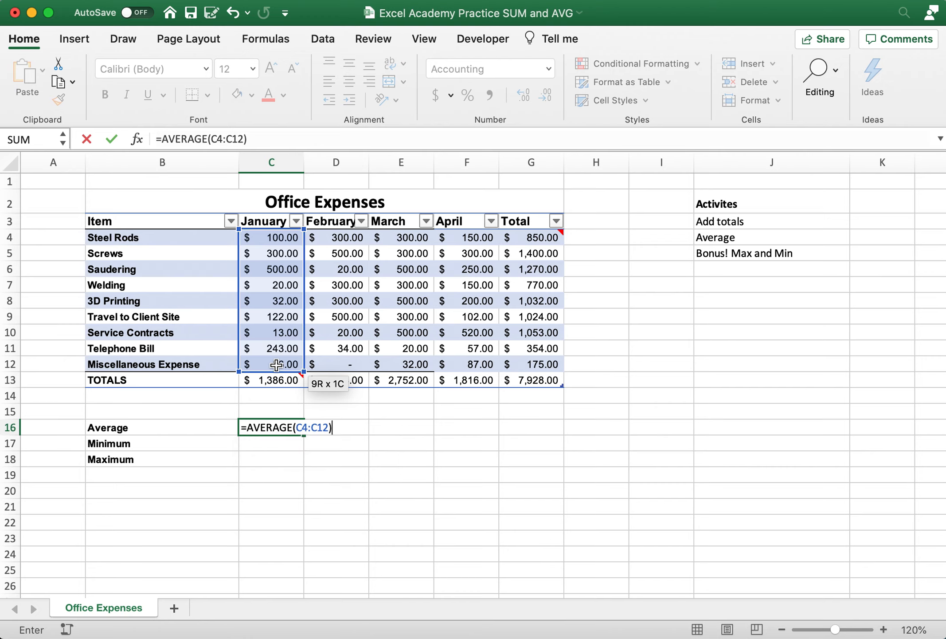
{"action": "key", "text": "Return"}
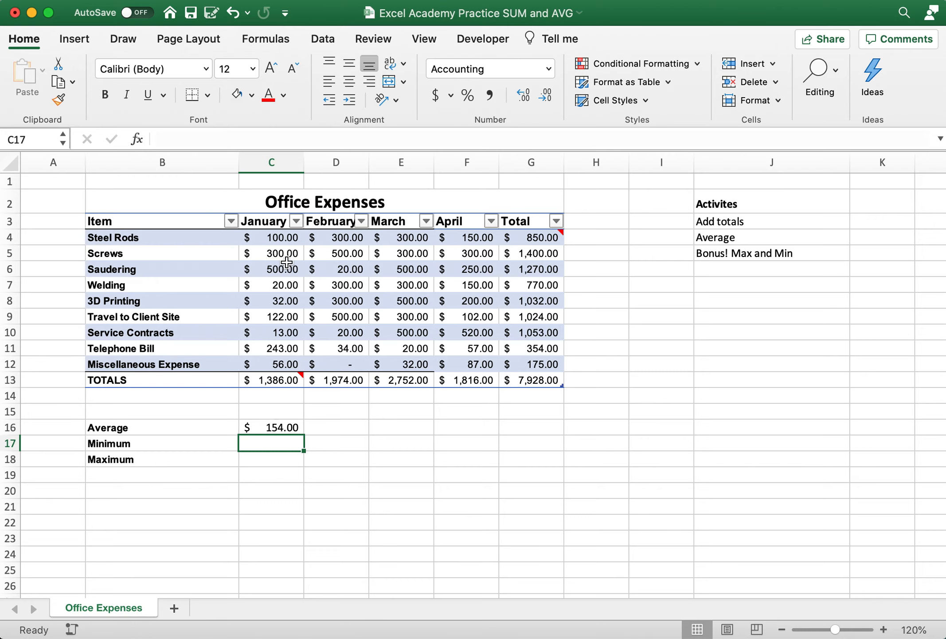
{"action": "left_click", "coordinate": [289, 425]}
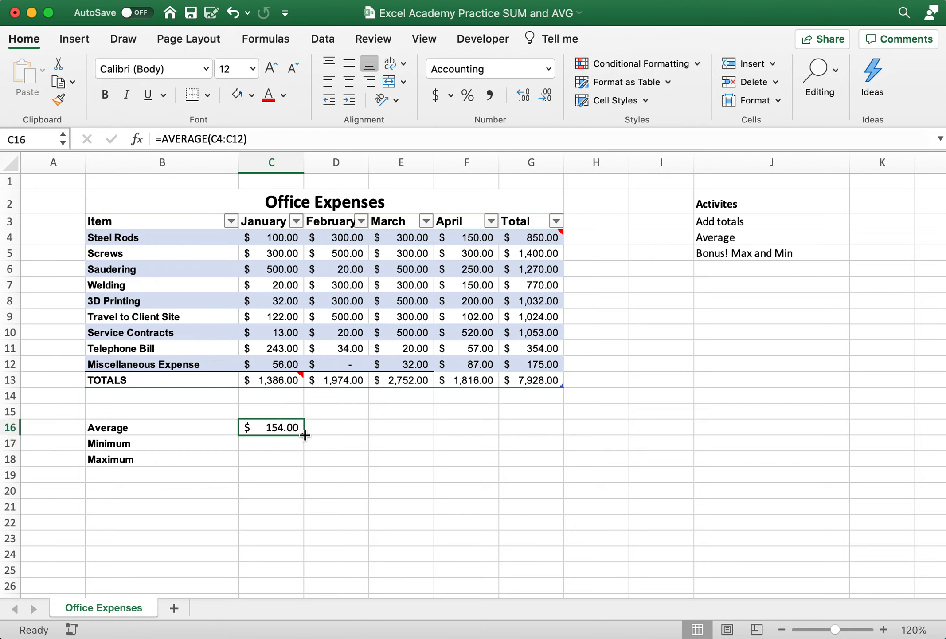
{"action": "left_click_drag", "start_coordinate": [305, 435], "coordinate": [540, 432]}
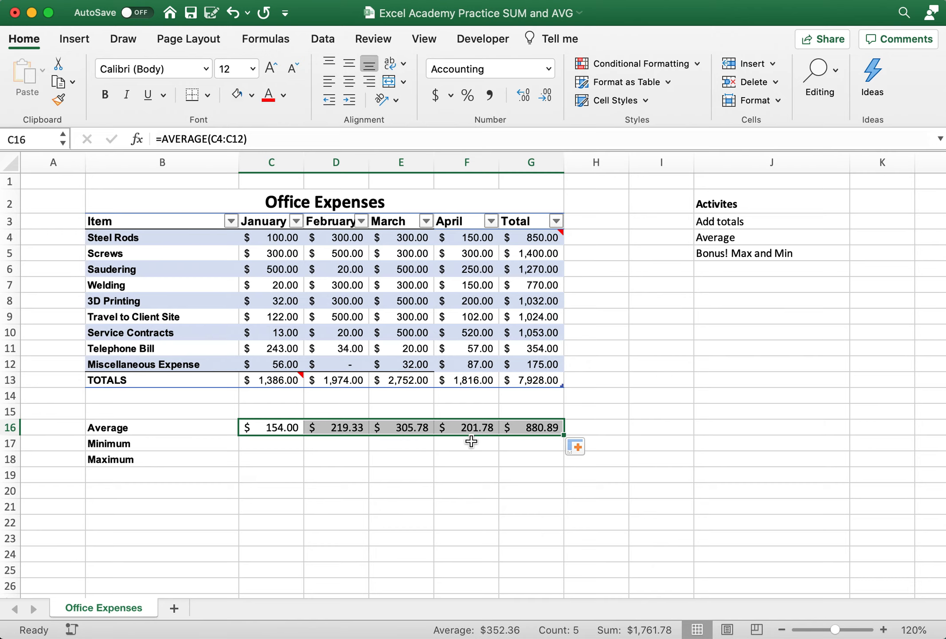
Review the average formula in G16 against the item totals G4:G12, and check the formulas in G4 and C16
{"action": "left_click", "coordinate": [535, 425]}
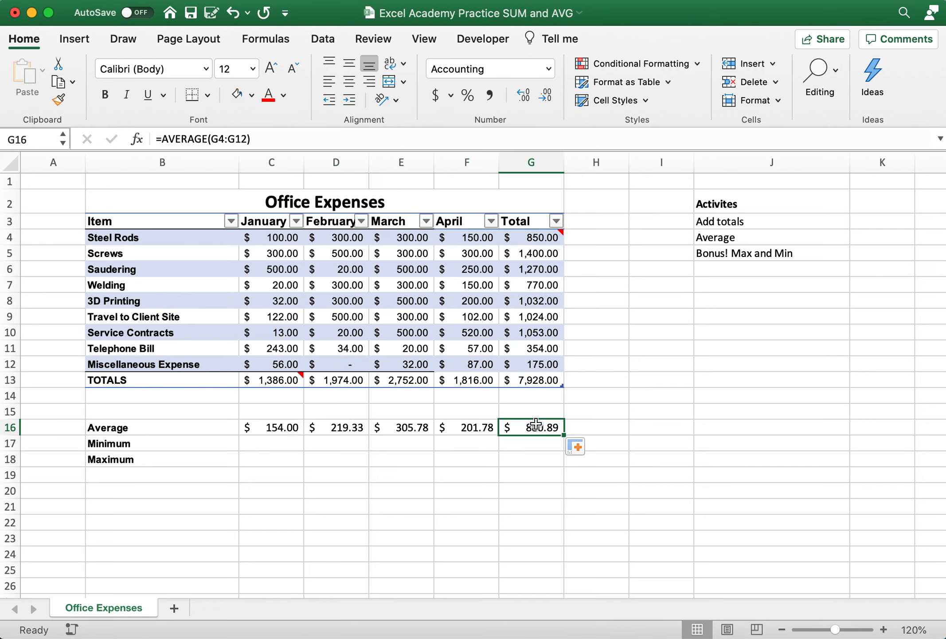
{"action": "left_click", "coordinate": [532, 239]}
{"action": "left_click_drag", "start_coordinate": [531, 239], "coordinate": [534, 373]}
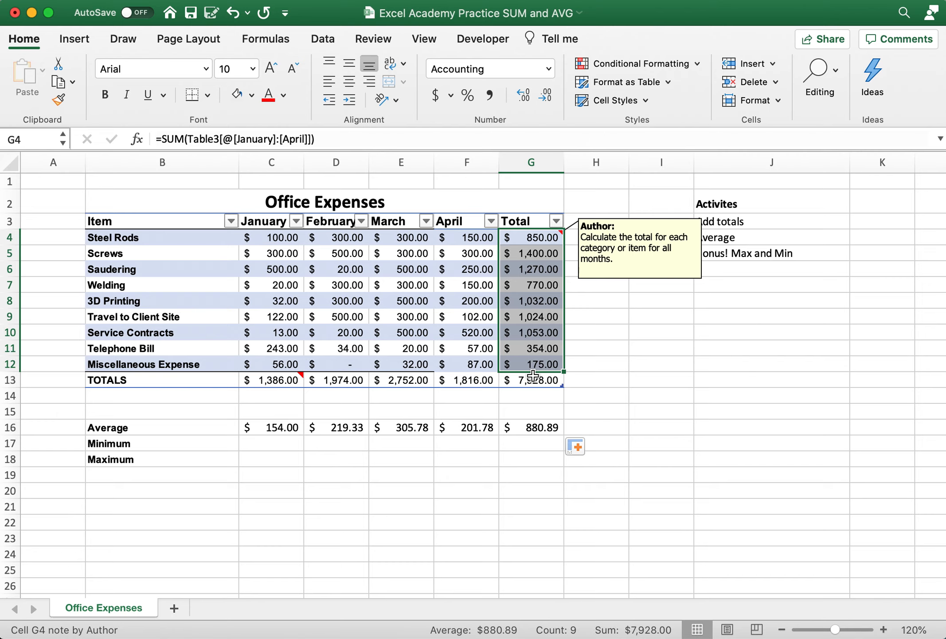
{"action": "left_click", "coordinate": [528, 428]}
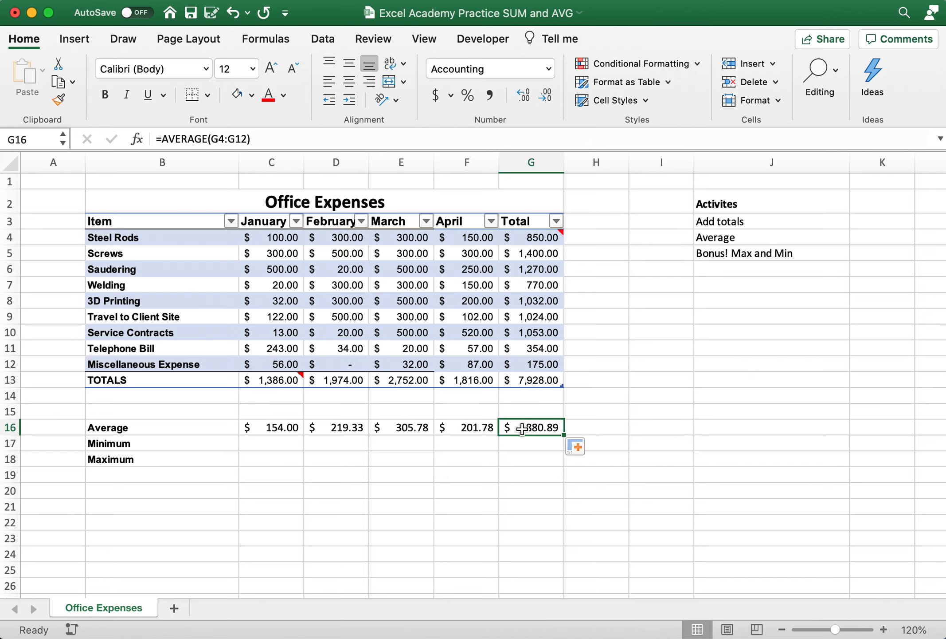
{"action": "key", "text": "Return"}
{"action": "key", "text": "Left"}
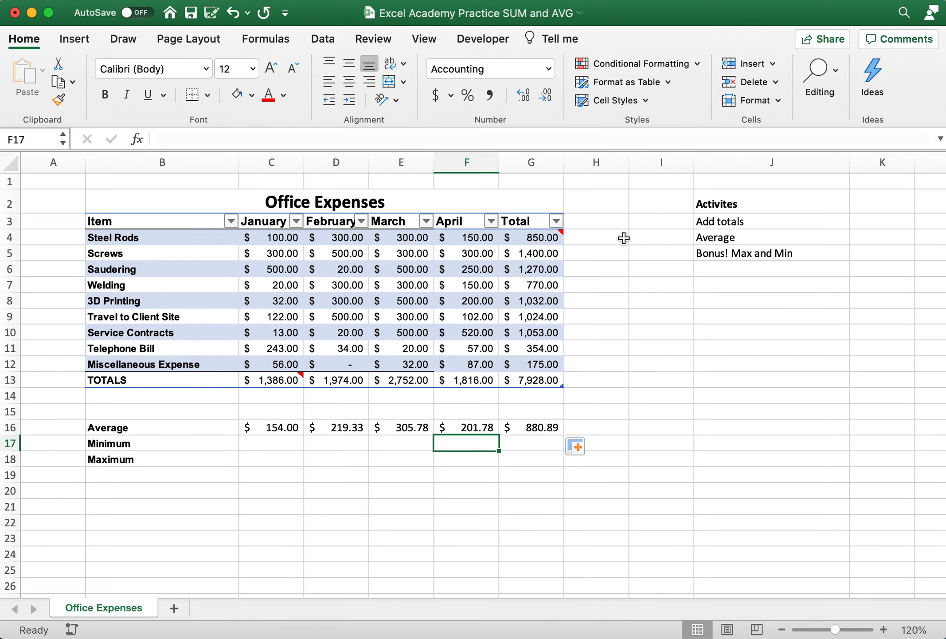
{"action": "left_click", "coordinate": [540, 240]}
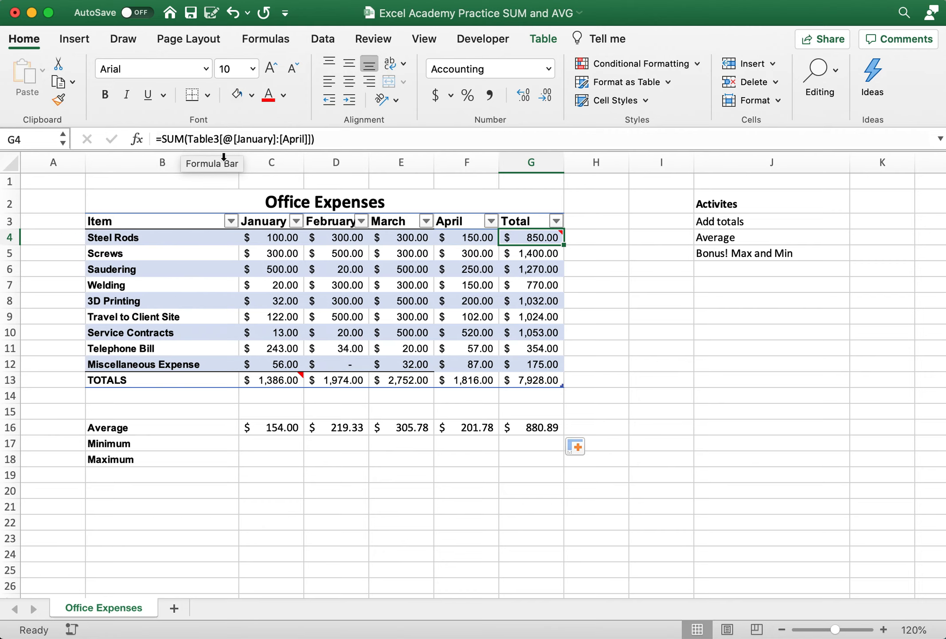
{"action": "mouse_move", "coordinate": [523, 236]}
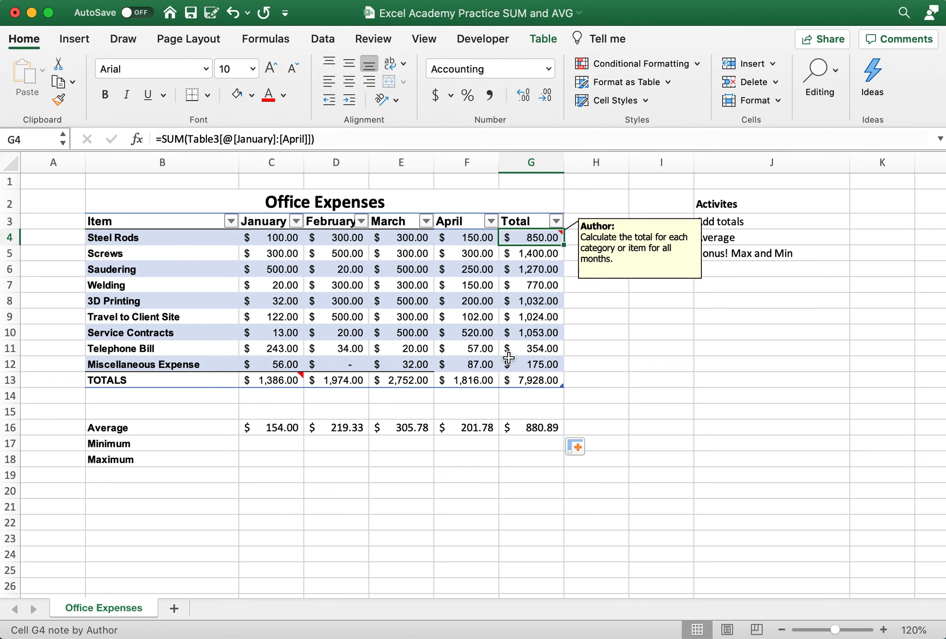
{"action": "left_click", "coordinate": [293, 426]}
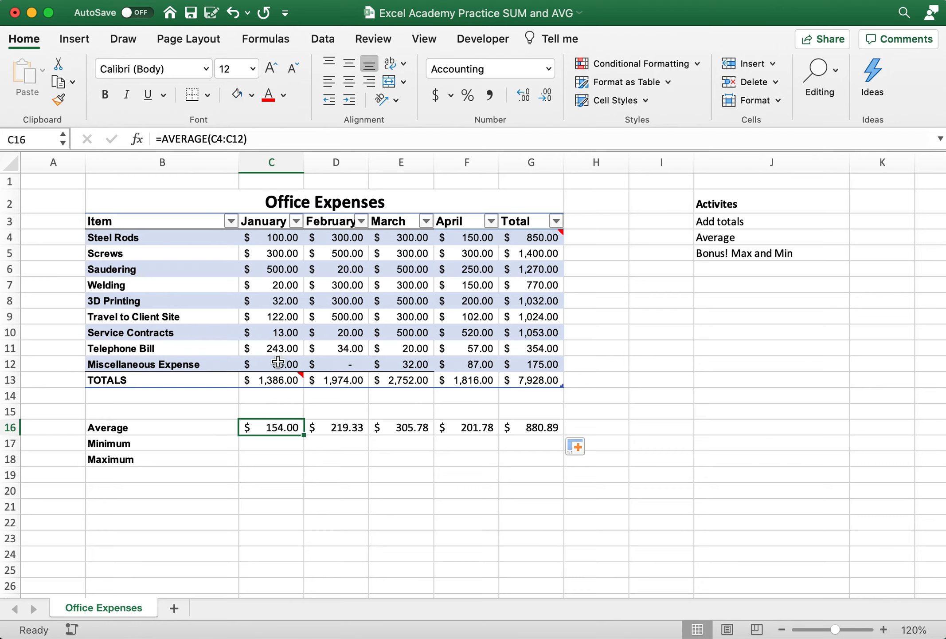
Calculate January's minimum expense in C17 with =MIN(C4:C12)
{"action": "left_click", "coordinate": [275, 445]}
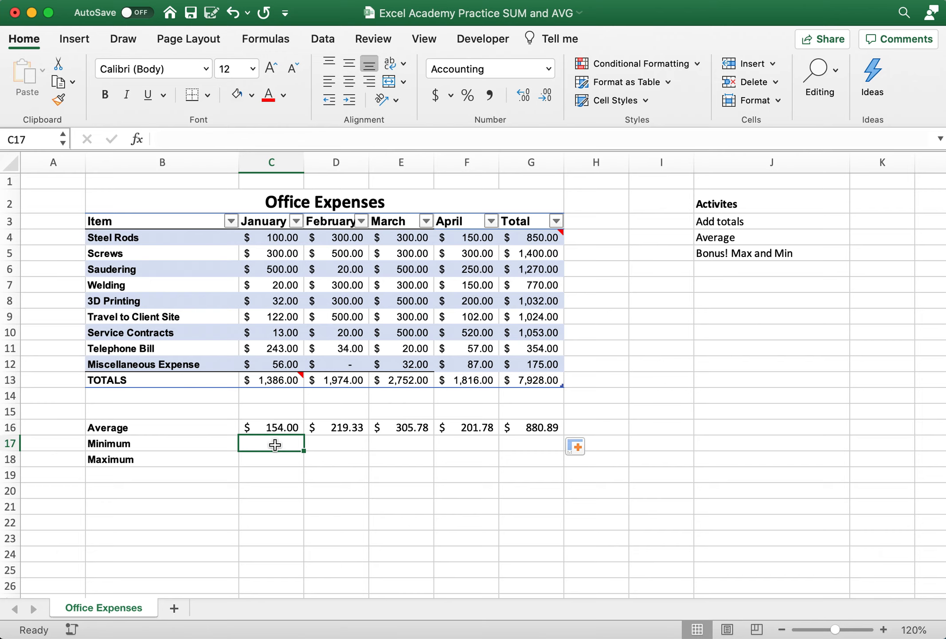
{"action": "type", "text": "="}
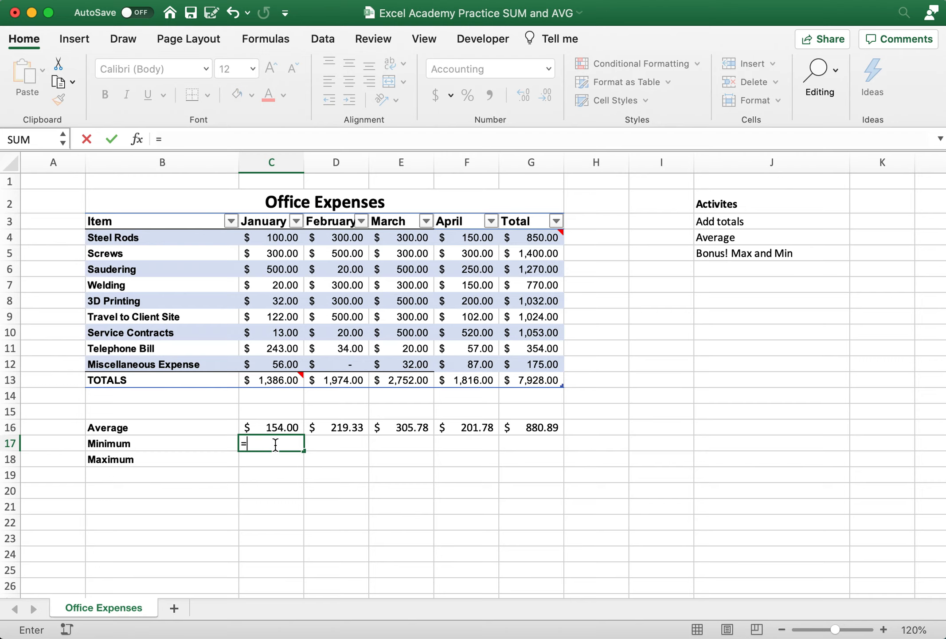
{"action": "type", "text": "MIN"}
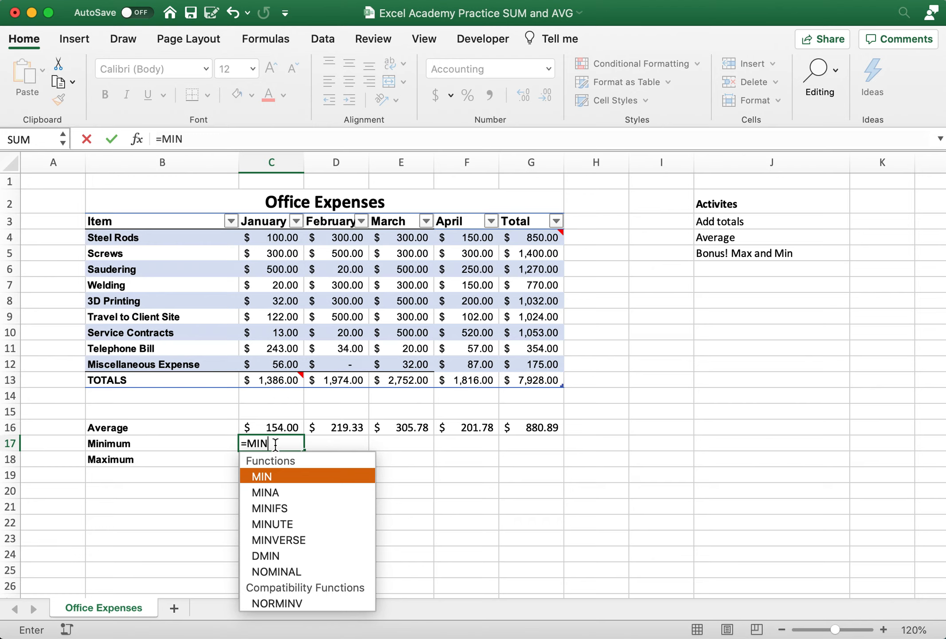
{"action": "type", "text": ")"}
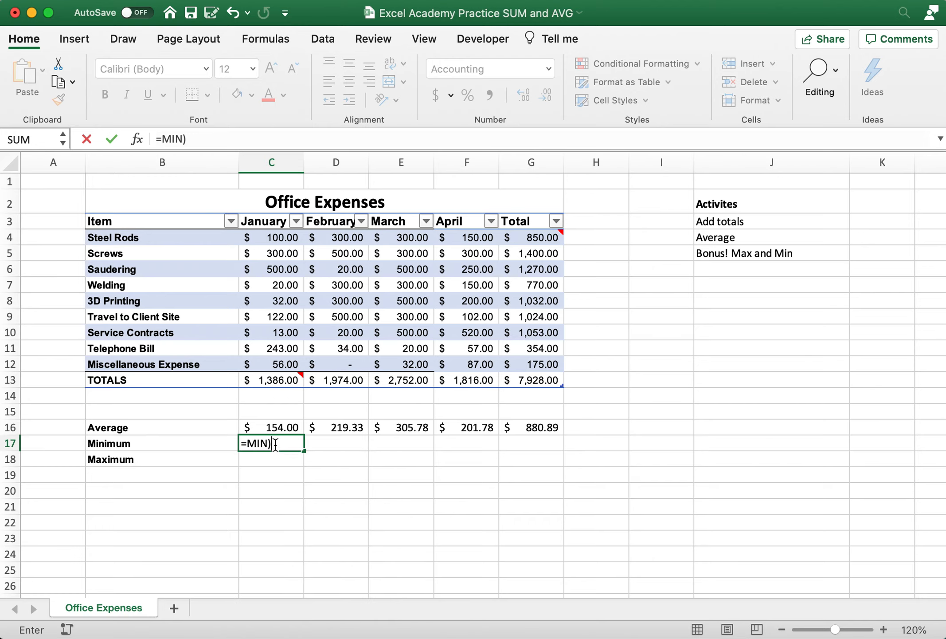
{"action": "key", "text": "BackSpace"}
{"action": "type", "text": "("}
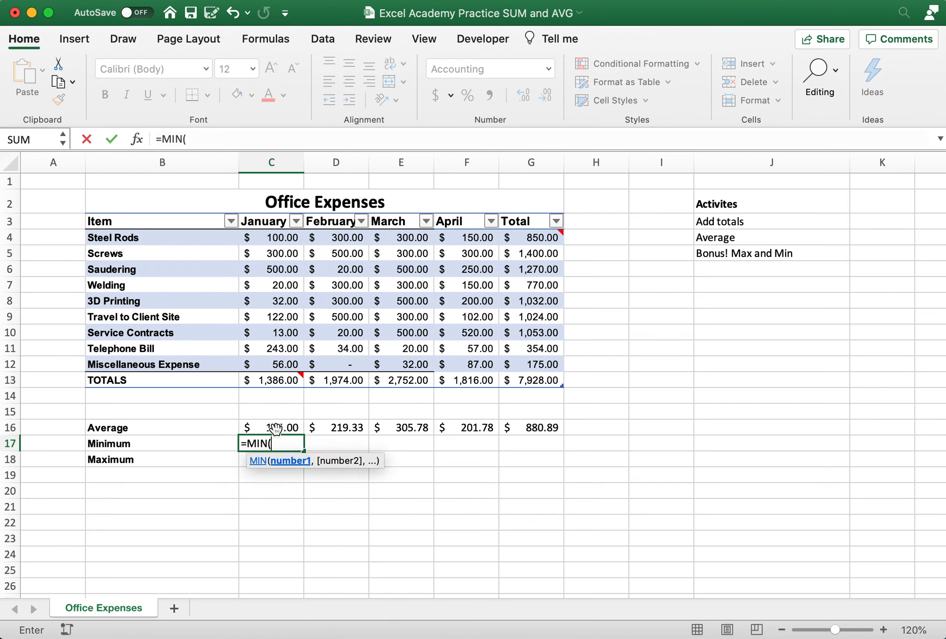
{"action": "left_click_drag", "start_coordinate": [283, 240], "coordinate": [282, 361]}
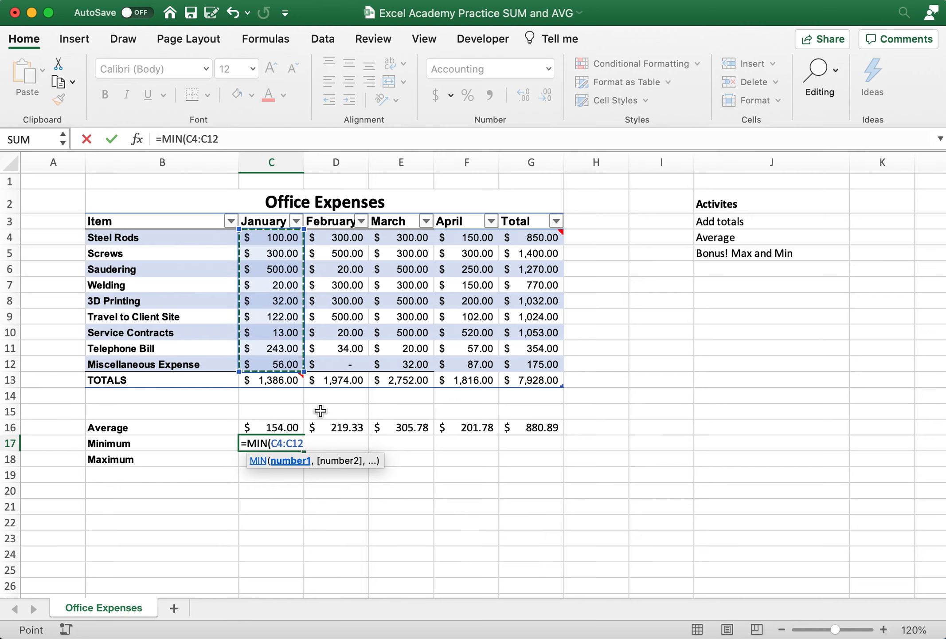
{"action": "type", "text": ")"}
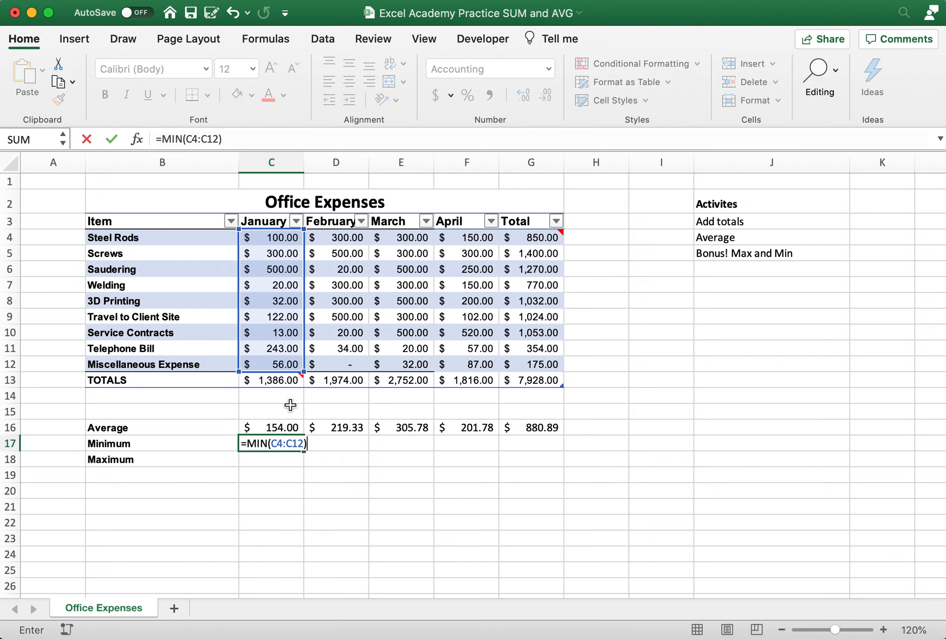
{"action": "key", "text": "Return"}
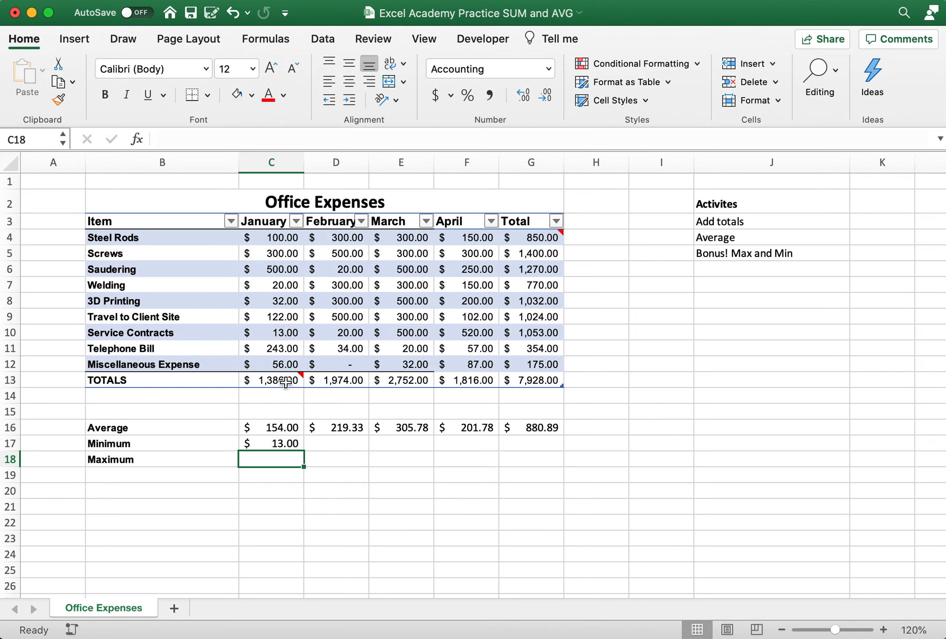
Calculate January's maximum expense in C18 with =MAX(C4:C12)
{"action": "type", "text": "="}
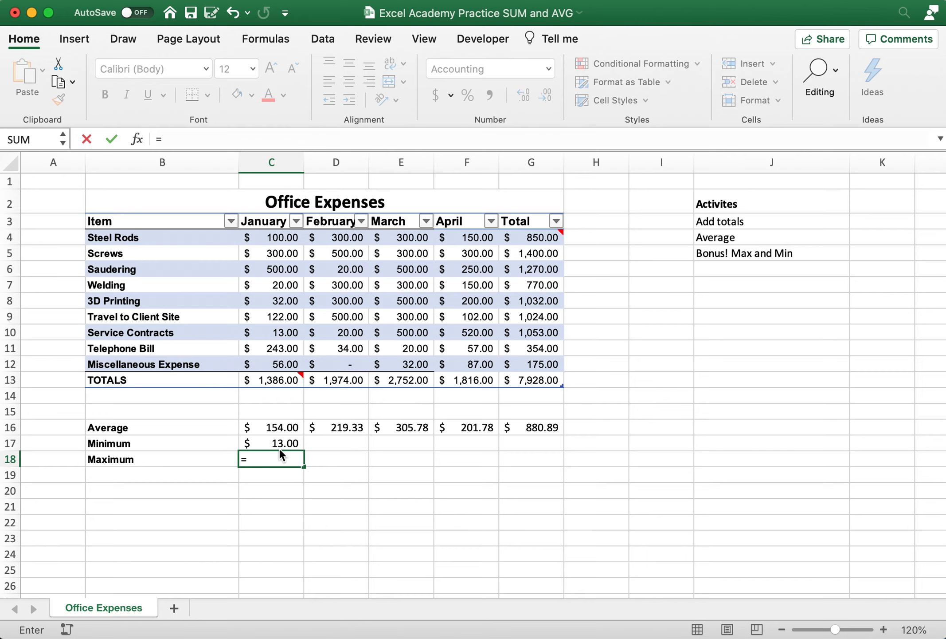
{"action": "type", "text": "MA"}
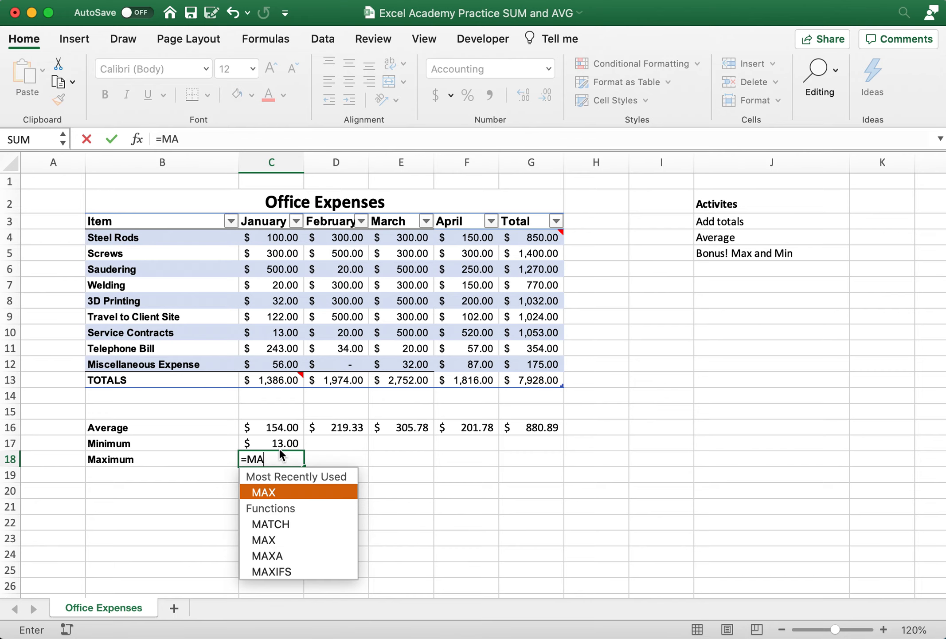
{"action": "type", "text": "X("}
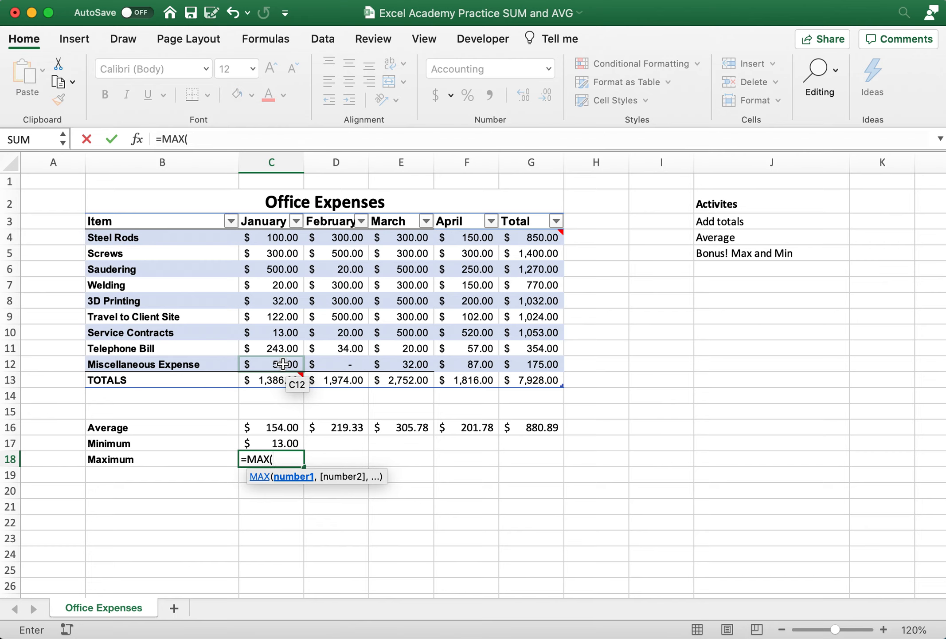
{"action": "left_click_drag", "start_coordinate": [281, 239], "coordinate": [278, 368]}
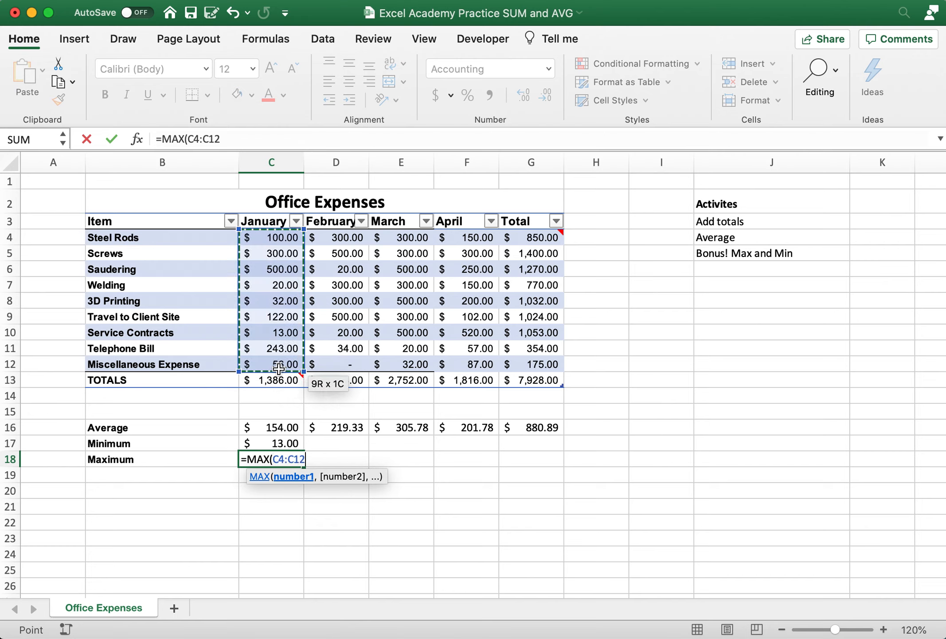
{"action": "type", "text": ")"}
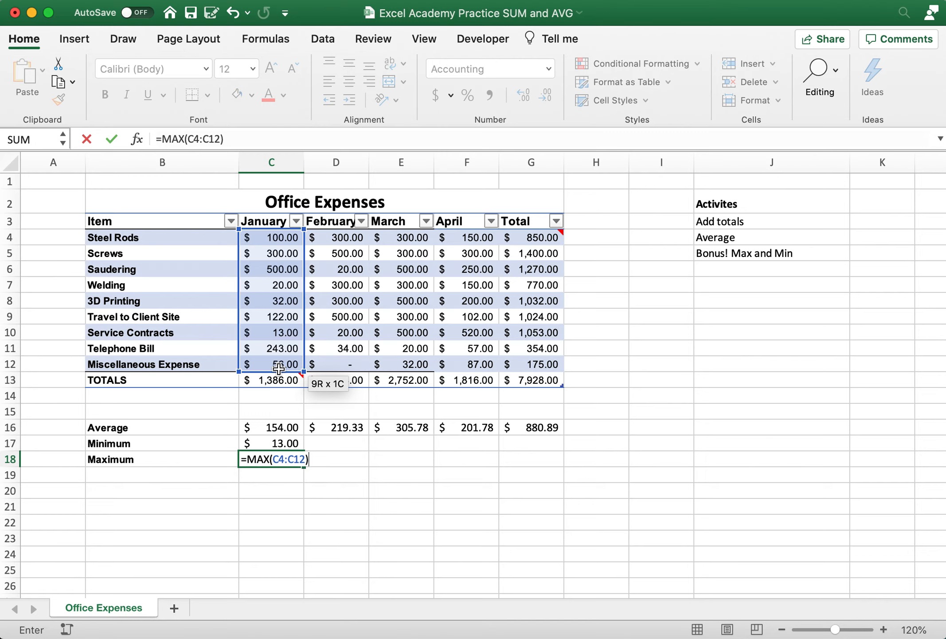
{"action": "key", "text": "Return"}
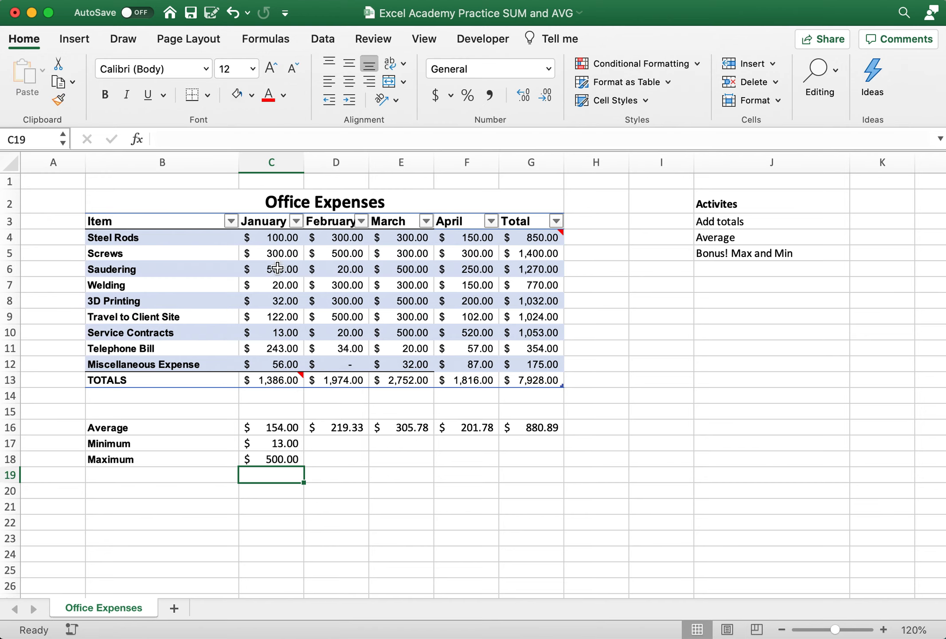
Fill the maximum formula in C18 across to G18 and the minimum formula in C17 across to G17
{"action": "left_click", "coordinate": [302, 462]}
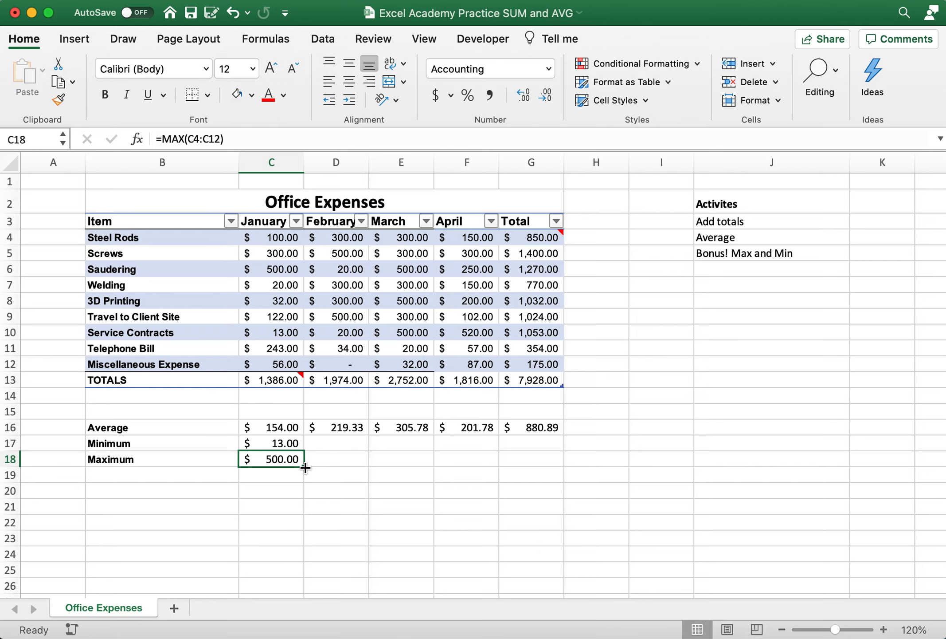
{"action": "left_click_drag", "start_coordinate": [305, 467], "coordinate": [536, 465]}
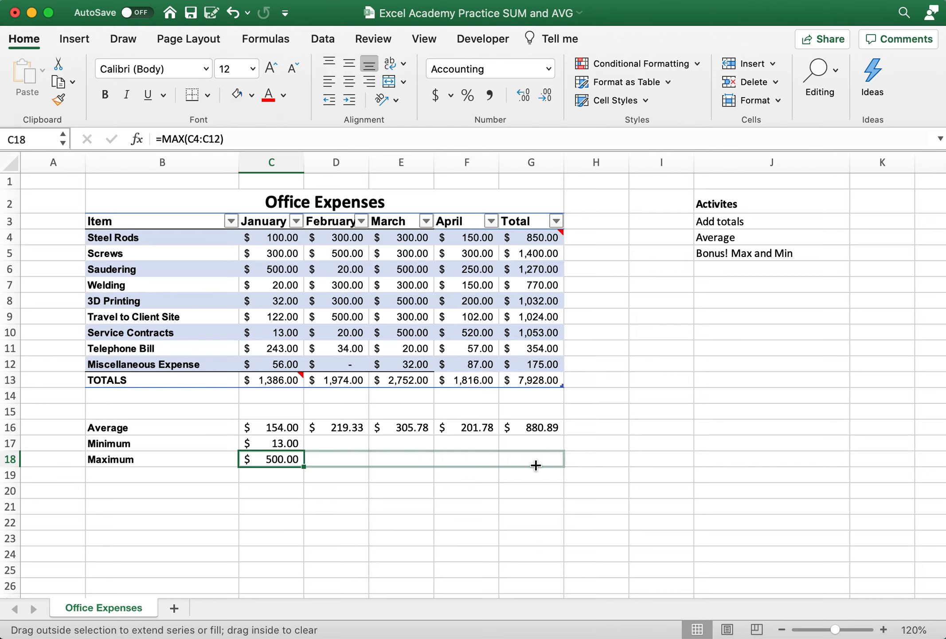
{"action": "left_click_drag", "start_coordinate": [536, 465], "coordinate": [536, 465]}
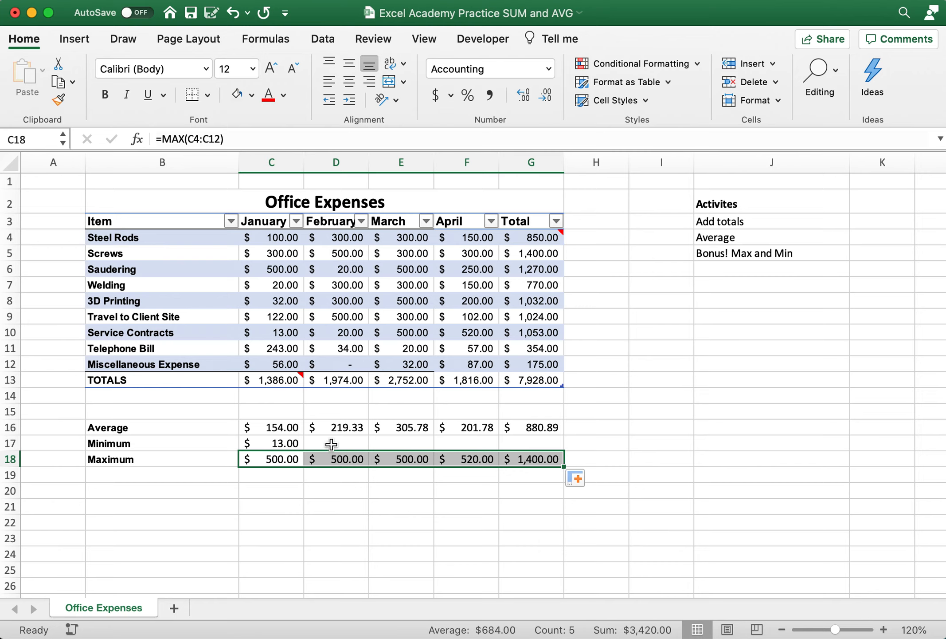
{"action": "left_click", "coordinate": [279, 443]}
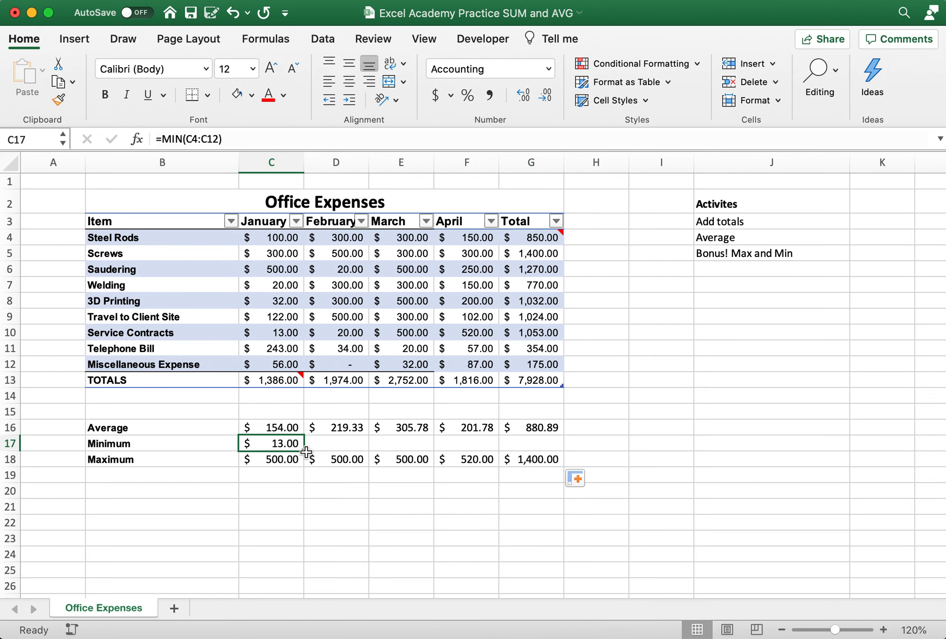
{"action": "left_click_drag", "start_coordinate": [304, 451], "coordinate": [549, 452]}
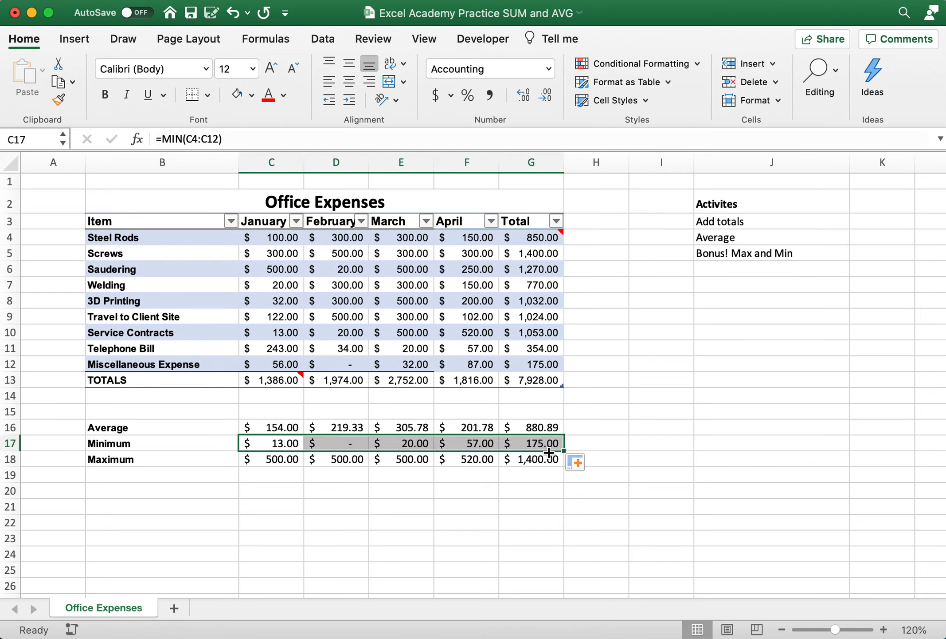
{"action": "left_click", "coordinate": [595, 415]}
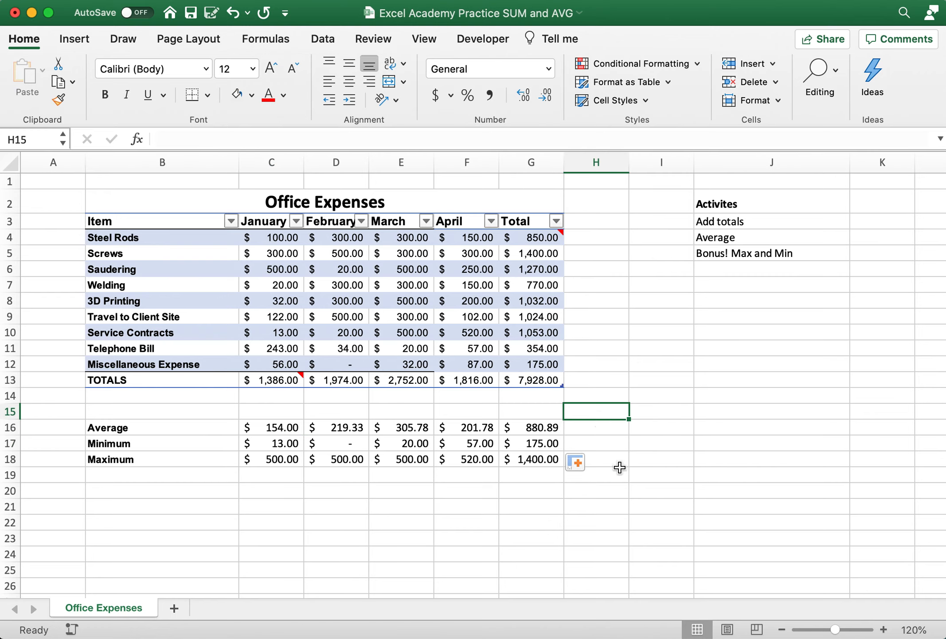